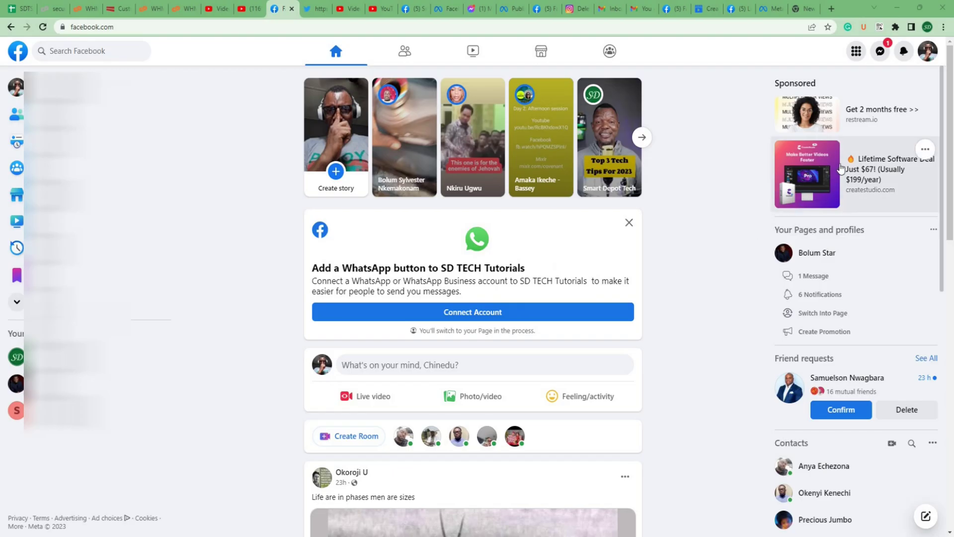
Switch from the personal profile to the SD TECH Tutorials Page via See all profiles
left_click(928, 56)
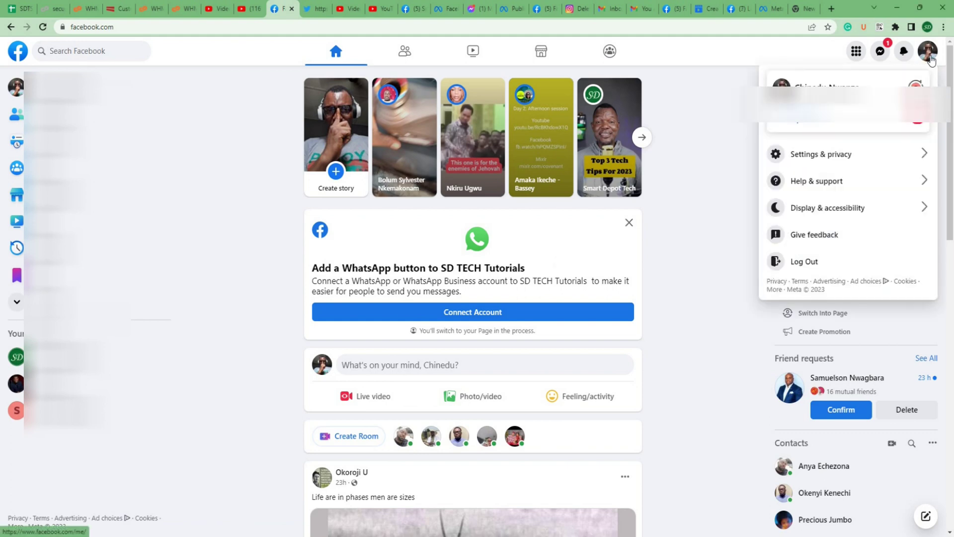
left_click(825, 122)
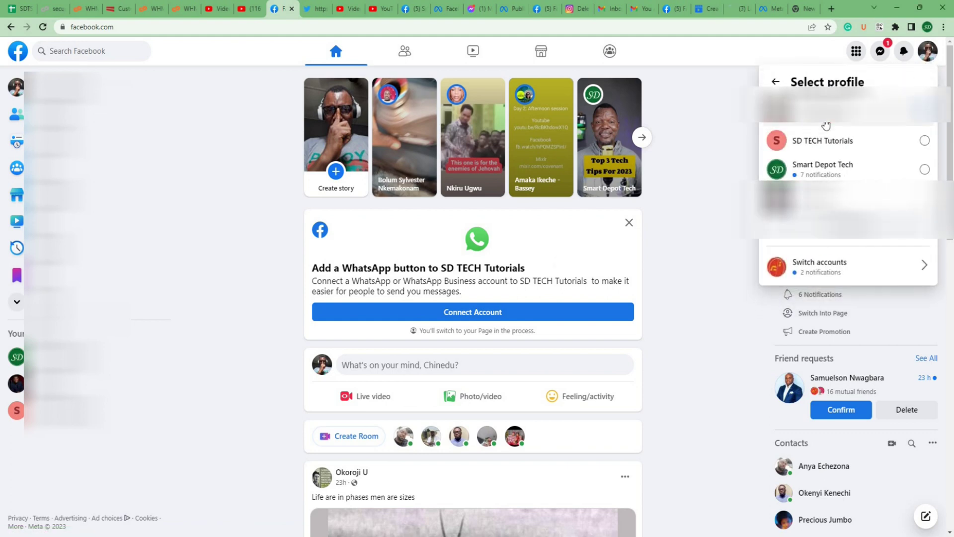
left_click(810, 144)
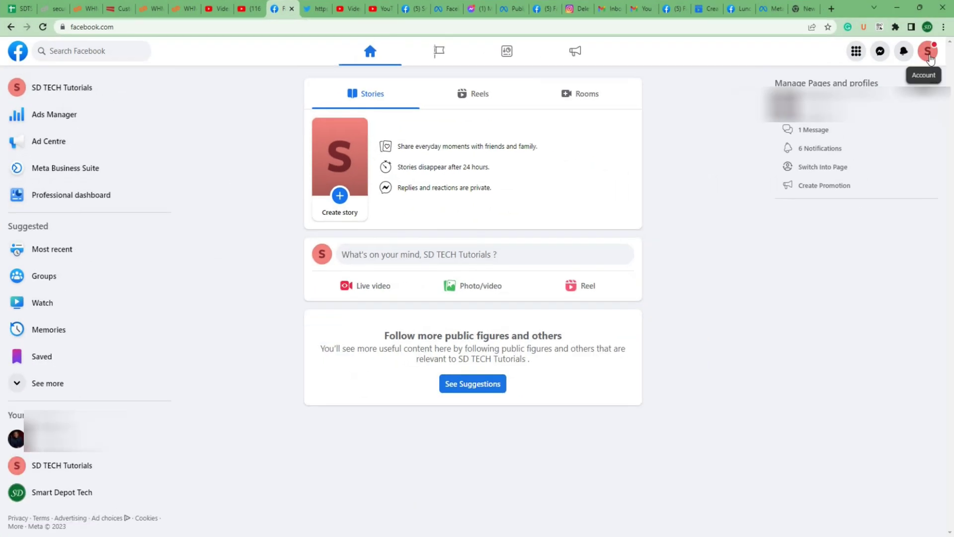
Open Settings for the SD TECH Tutorials Page from the Settings & privacy menu
left_click(927, 51)
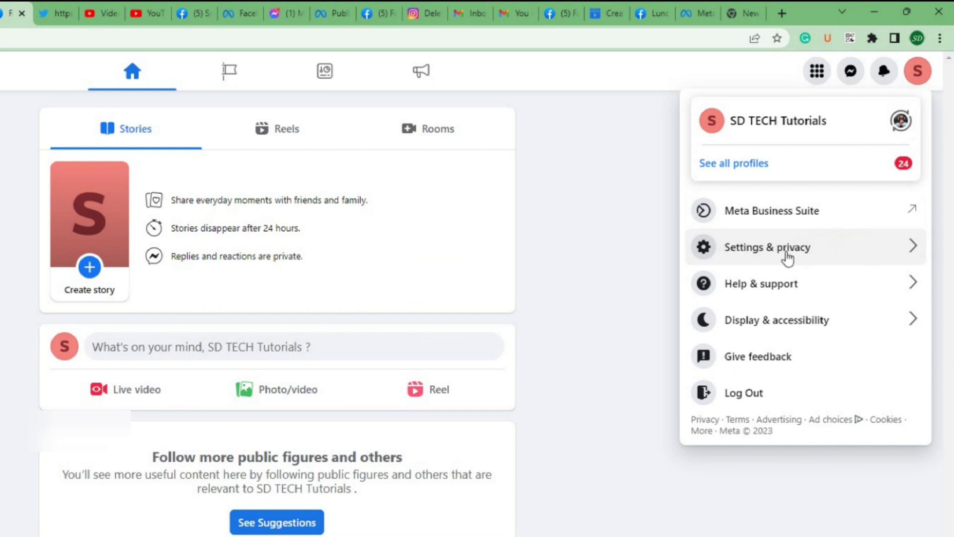
left_click(784, 258)
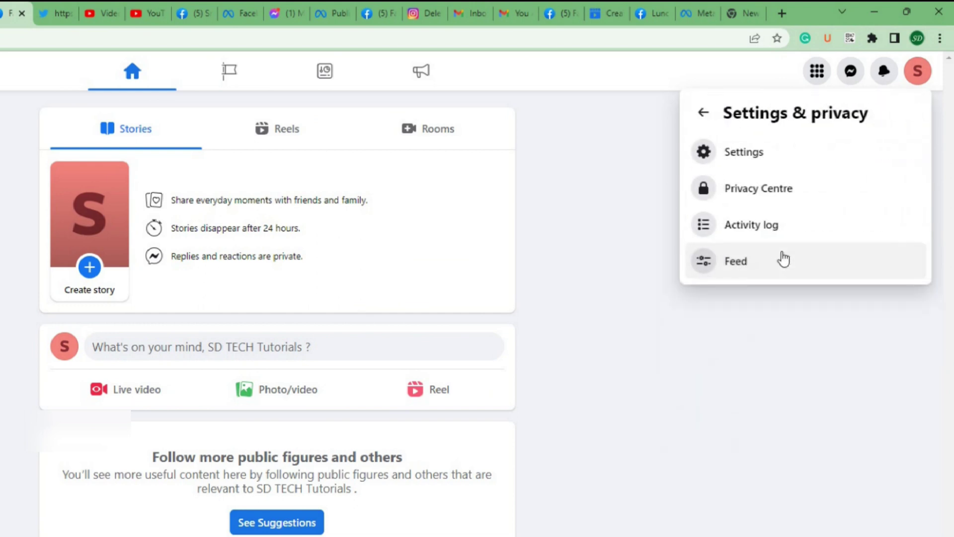
left_click(739, 154)
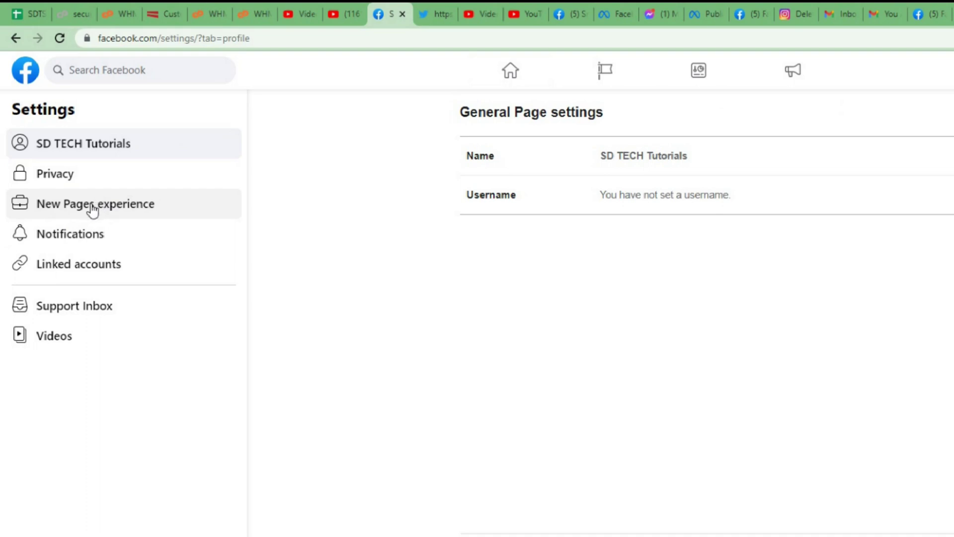
Go to Privacy and open the Facebook Page information section
left_click(60, 173)
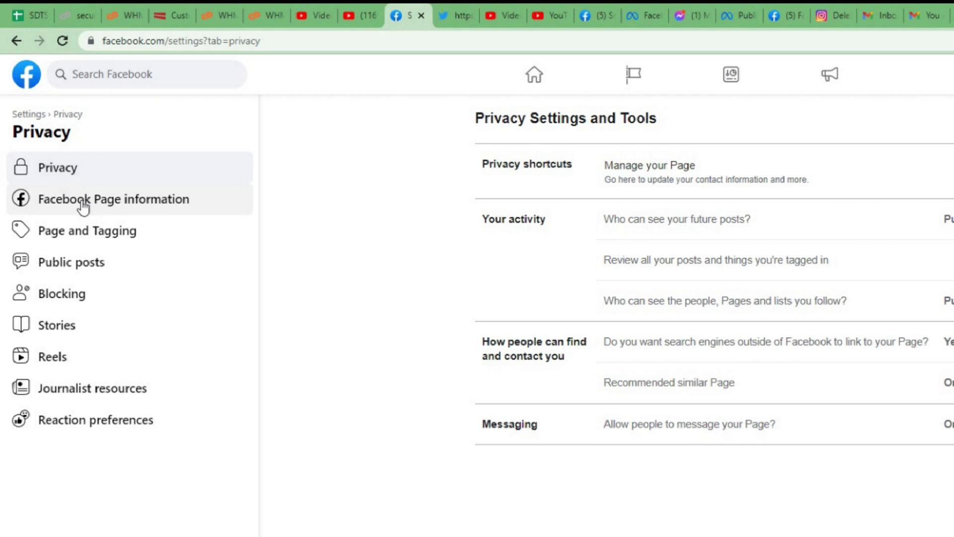
left_click(83, 208)
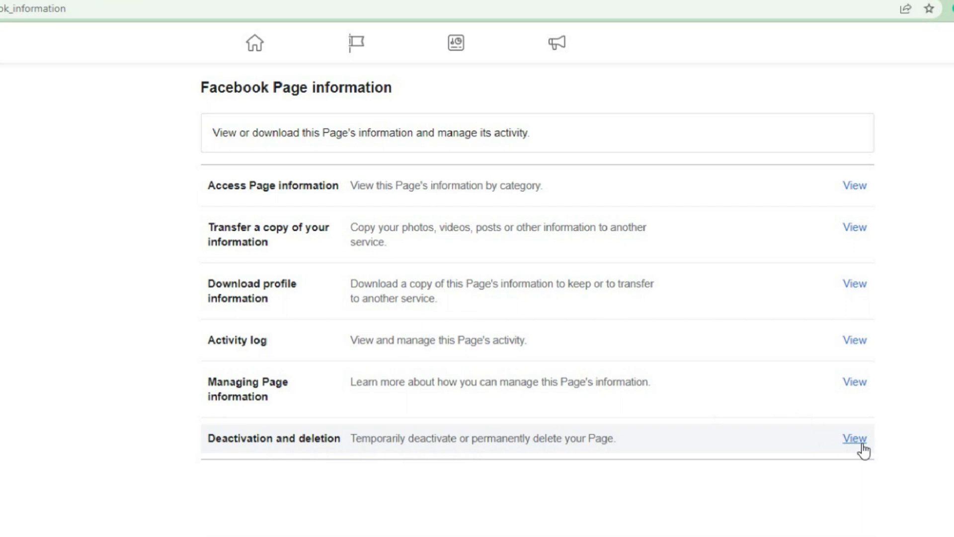
Under Deactivation and deletion, choose Delete Page and continue
left_click(862, 445)
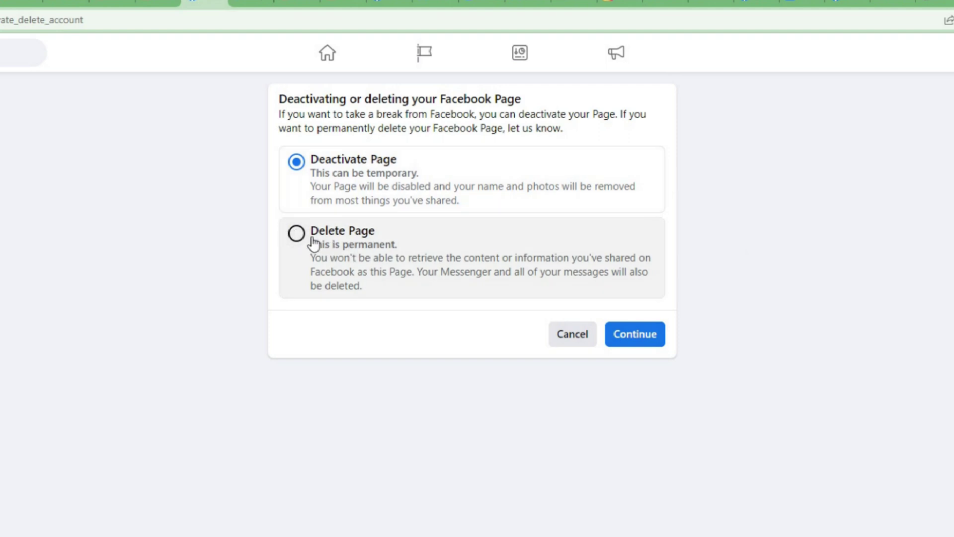
left_click(296, 233)
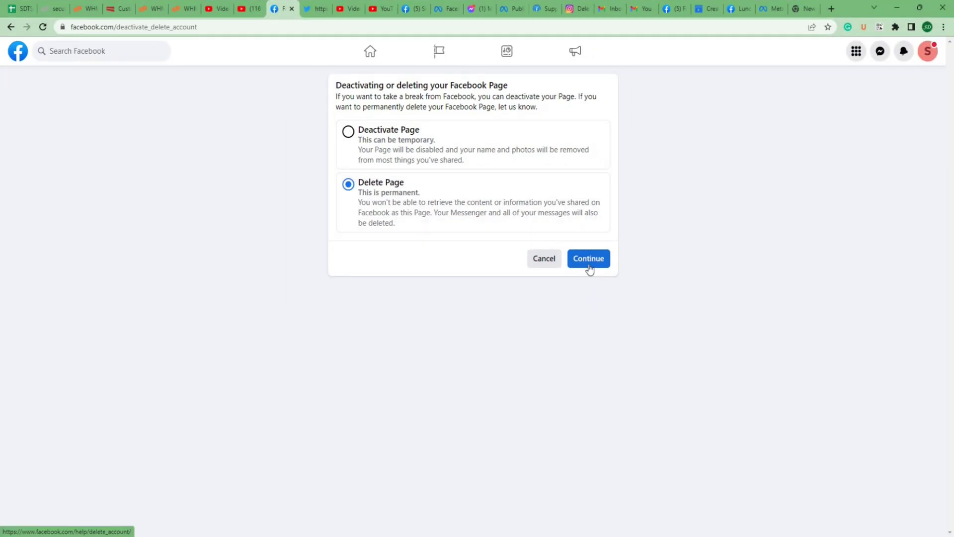
left_click(589, 258)
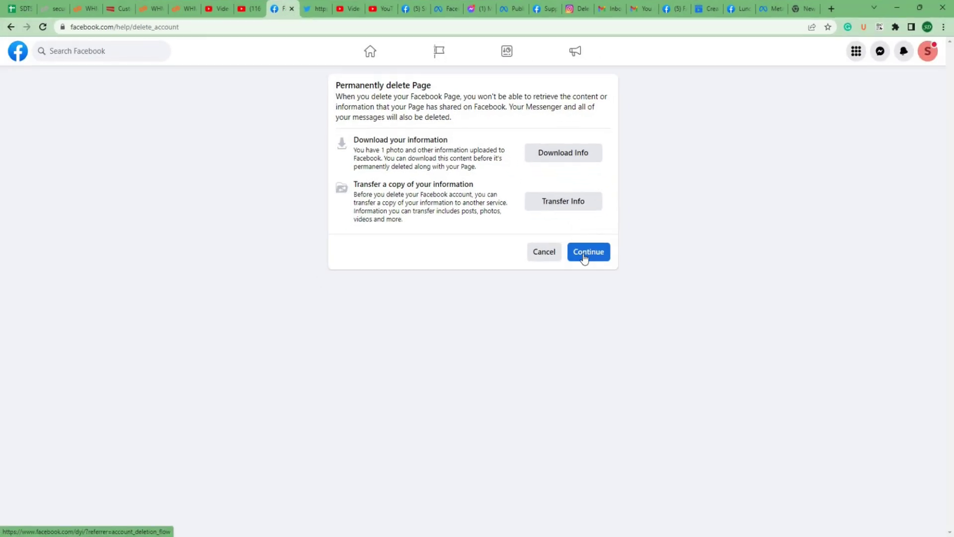
Skip the download and transfer offers, then confirm ownership with the account password
left_click(584, 257)
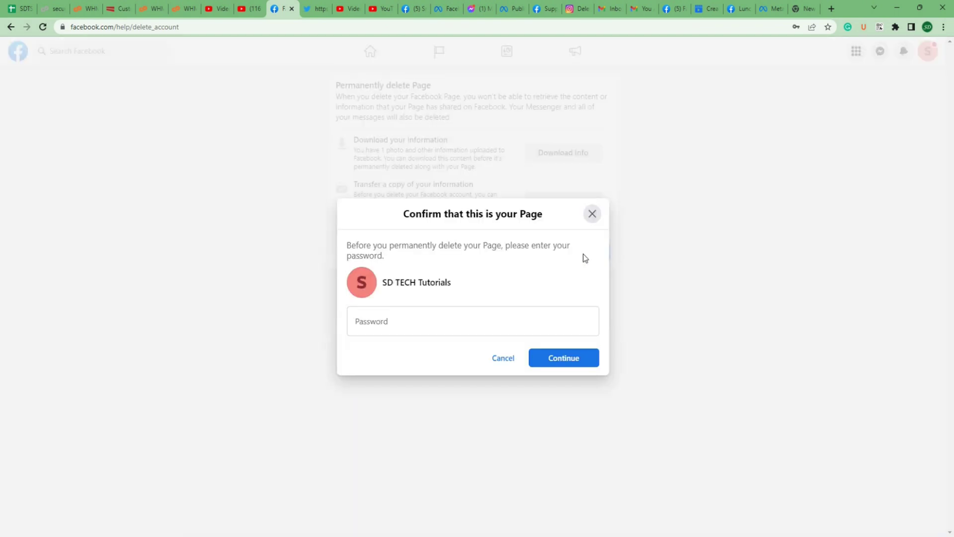
left_click(461, 325)
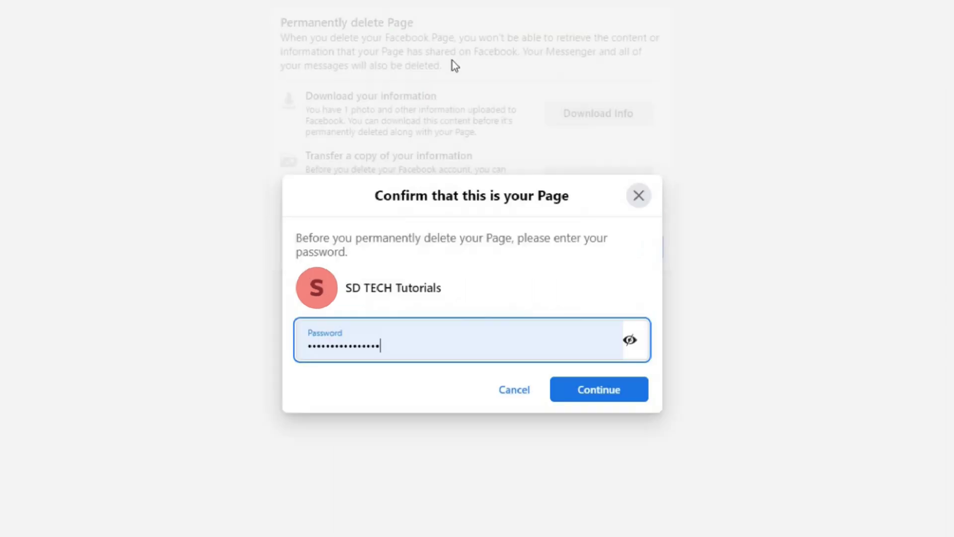
left_click(601, 392)
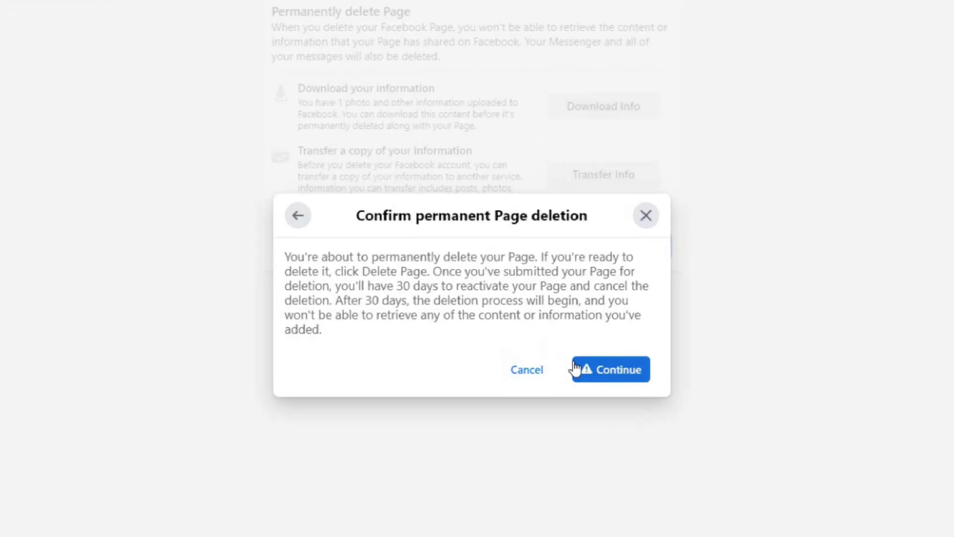
Confirm permanent deletion of SD TECH Tutorials in the final notice
left_click(620, 373)
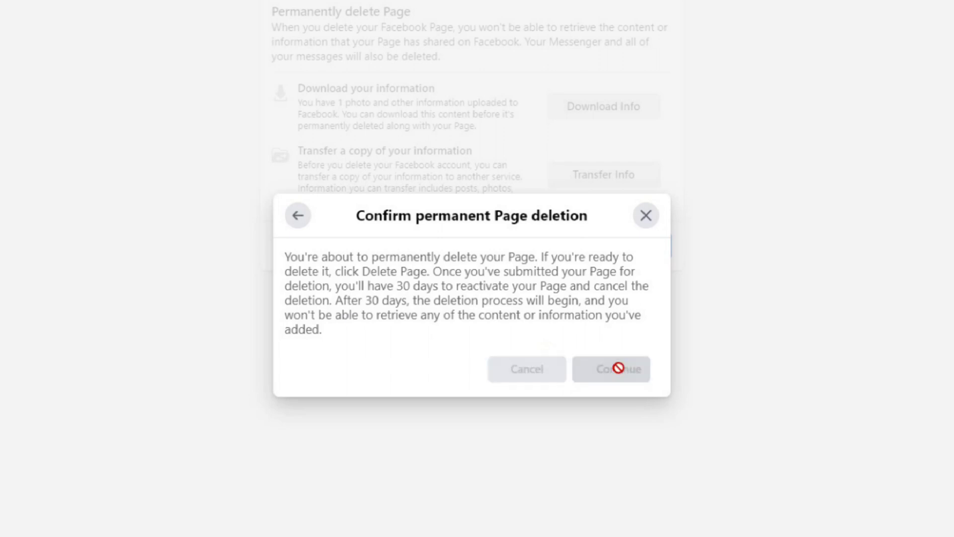